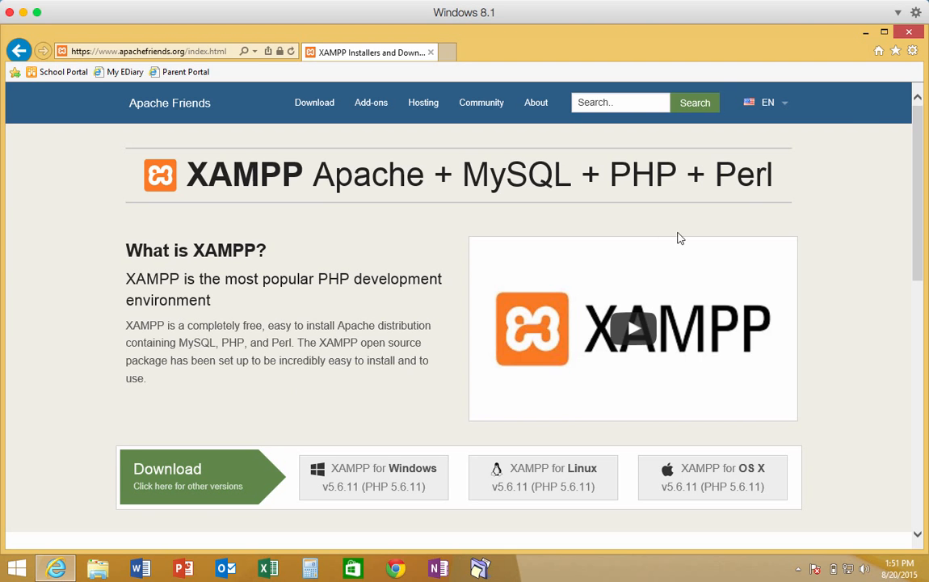
Step: Minimize the browser and move the XAMPP installer archive and its extracted folder to an empty area of the desktop
left_click(866, 34)
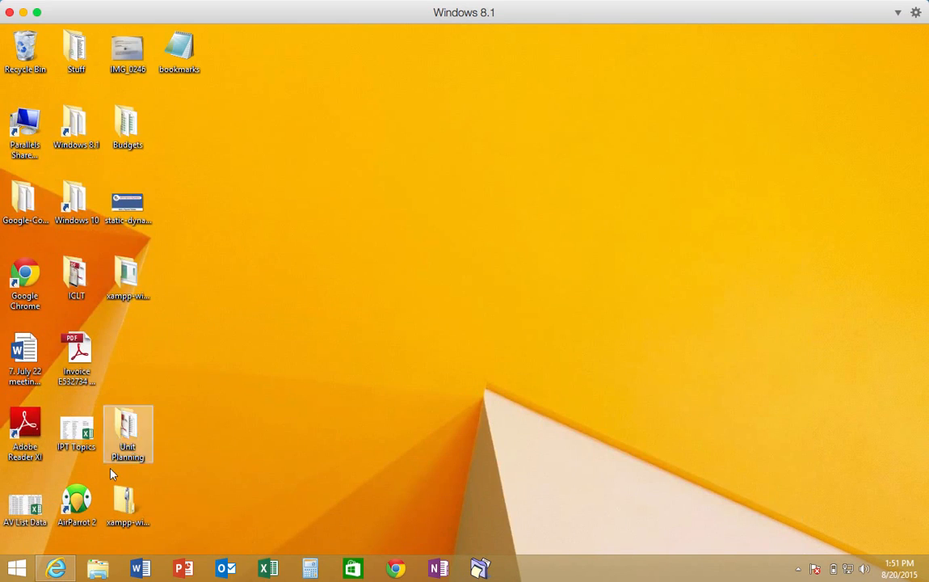
left_click_drag(129, 505, 291, 304)
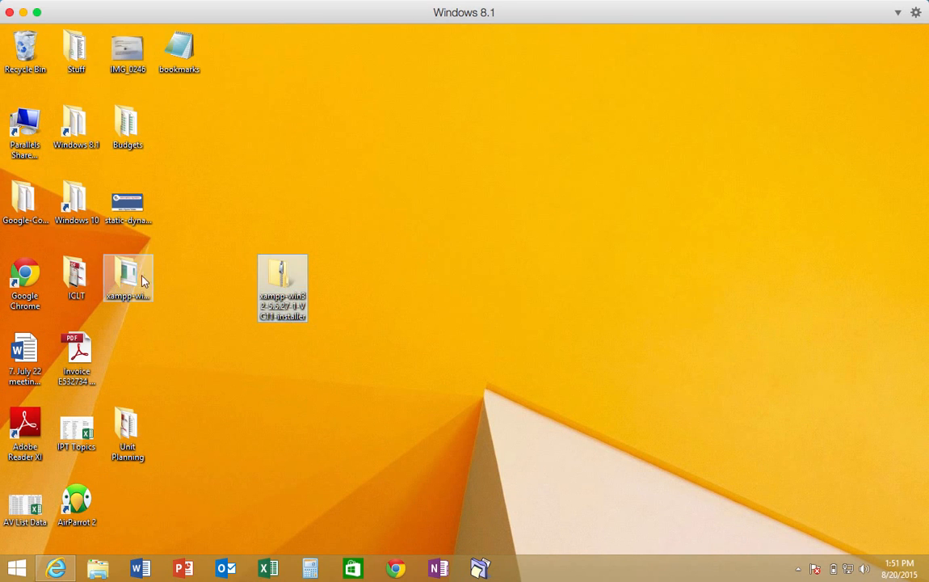
left_click_drag(131, 277, 368, 288)
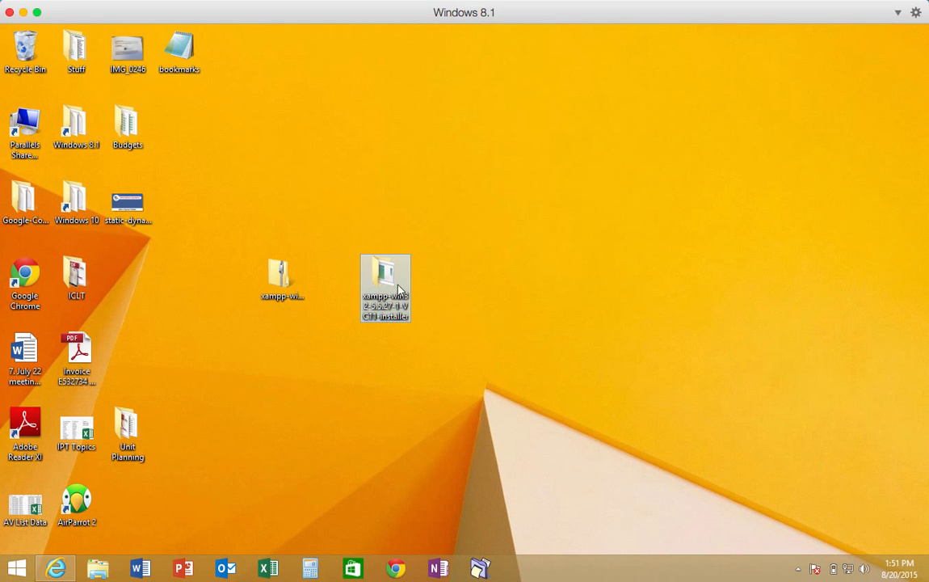
Step: Run xampp-win32-5.5.27-1-VC11-installer from its extracted folder, allowing it to make changes and continuing past the antivirus and UAC notices
double_click(388, 285)
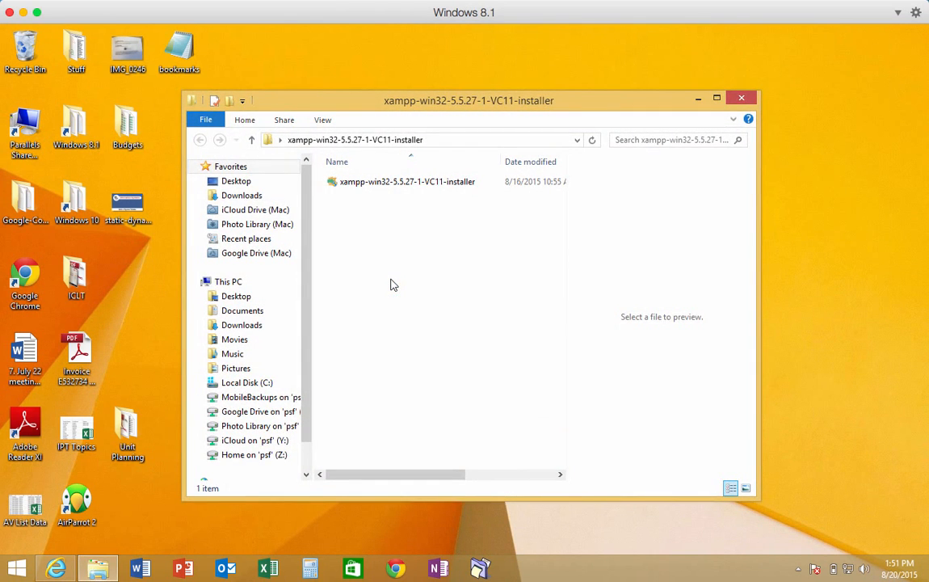
double_click(410, 184)
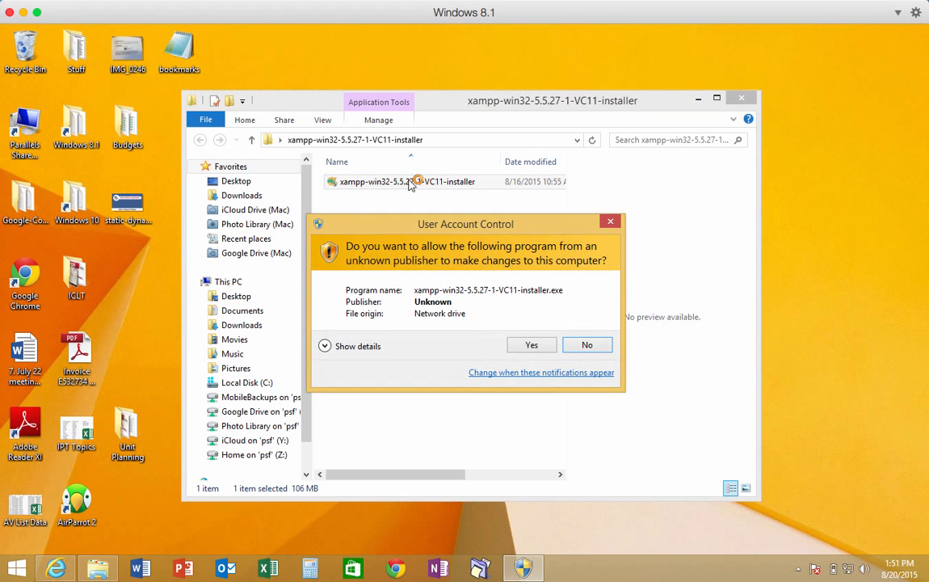
left_click(535, 346)
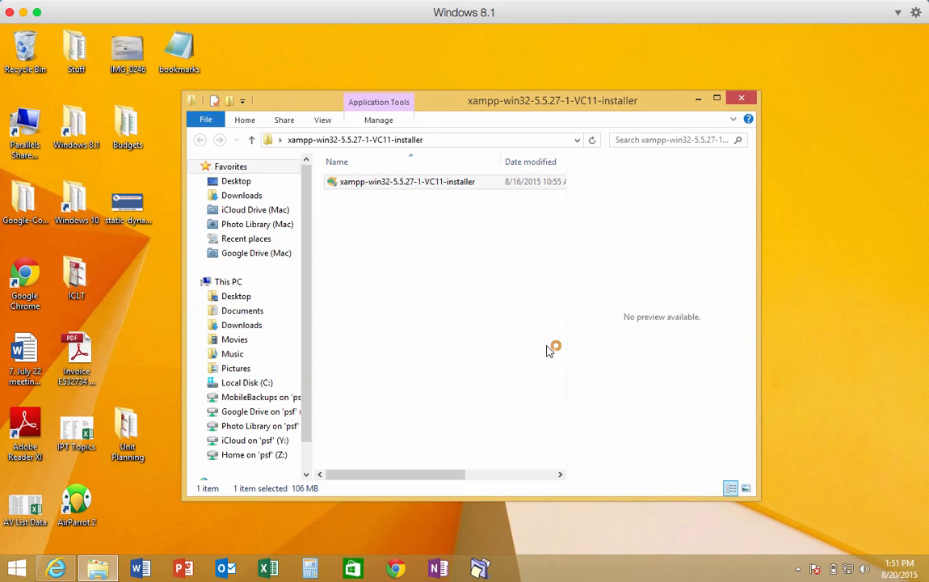
left_click(700, 101)
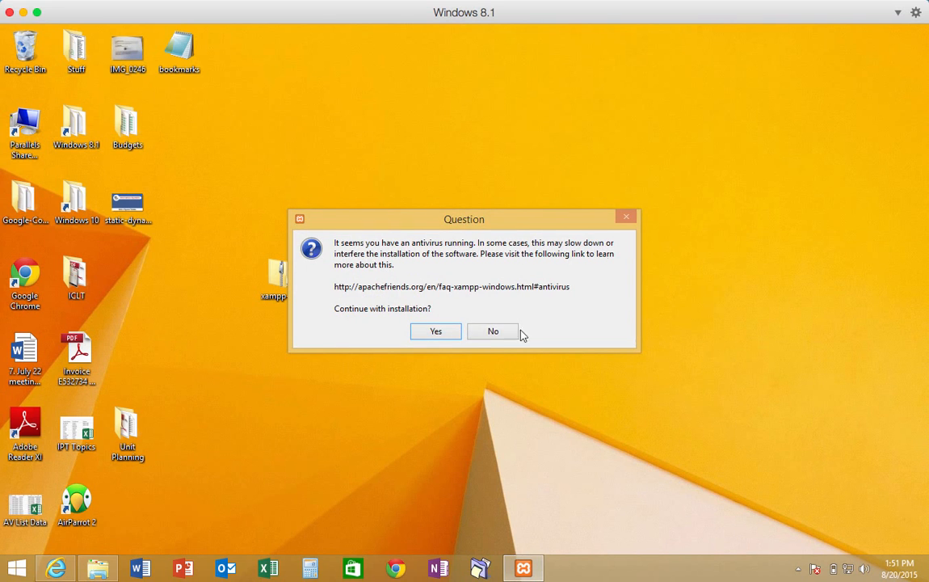
left_click(442, 338)
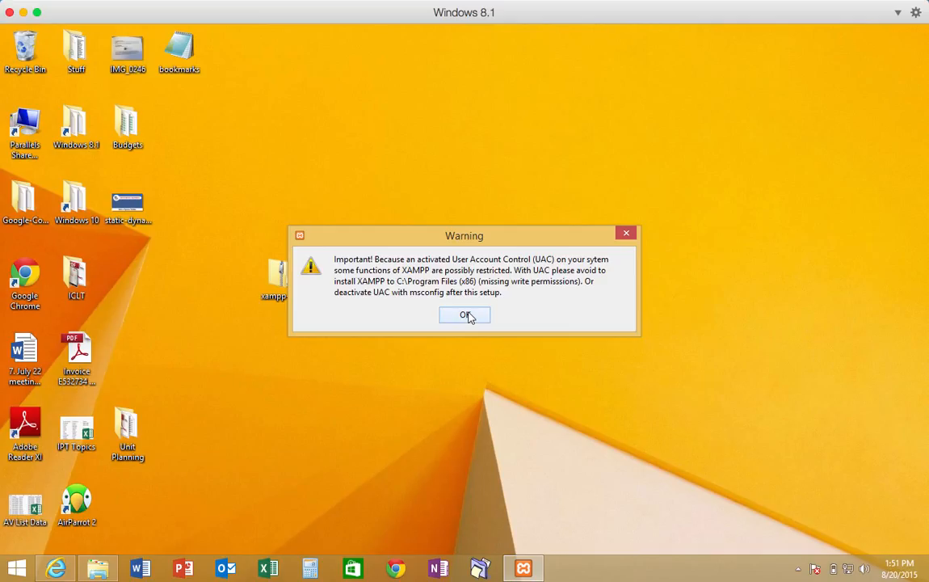
left_click(468, 315)
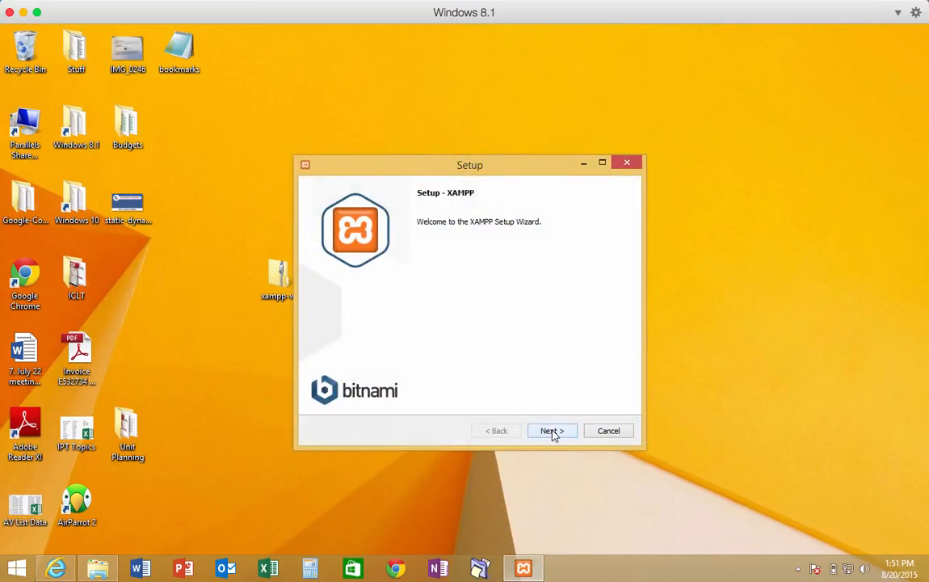
Step: Install XAMPP with all components into C:\xampp, with Learn more about Bitnami for XAMPP turned off
left_click(551, 432)
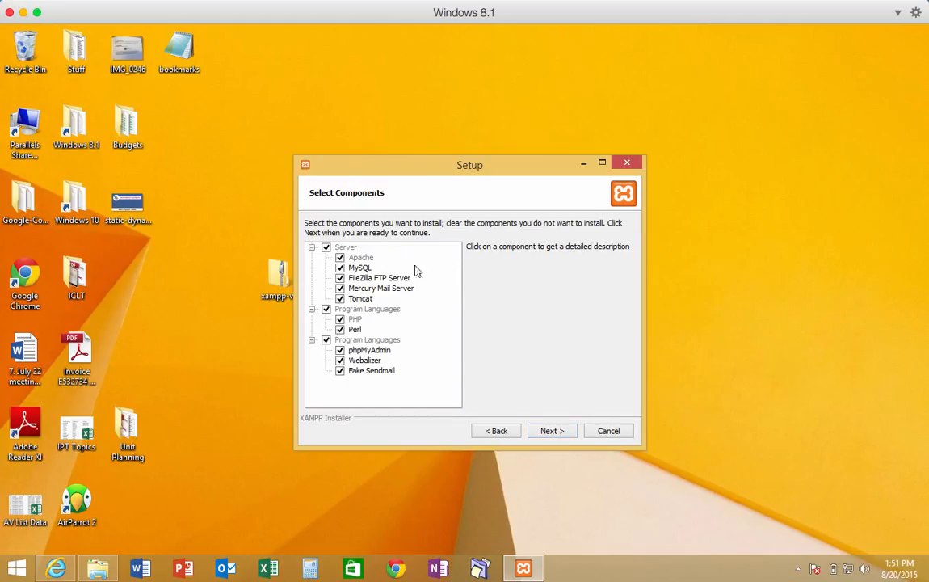
left_click(556, 434)
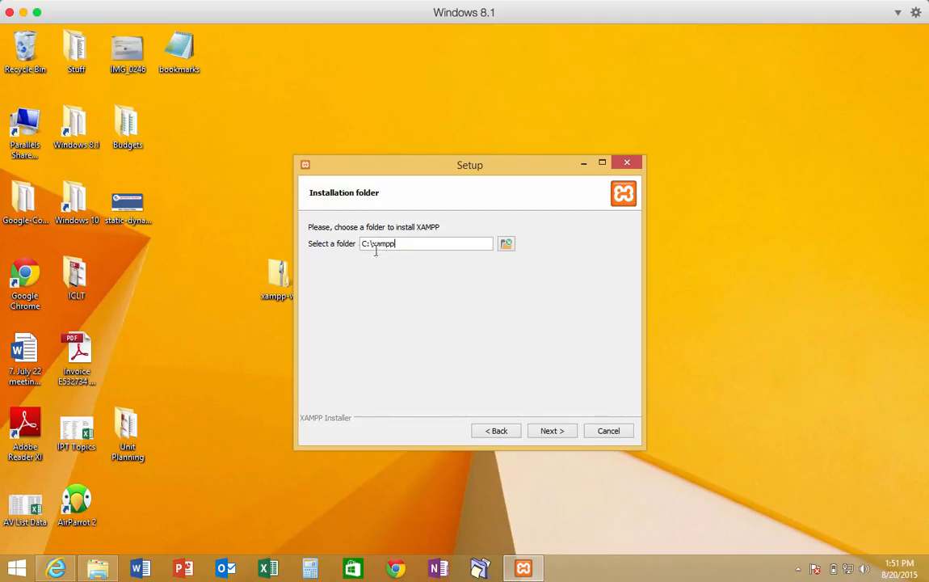
left_click(552, 431)
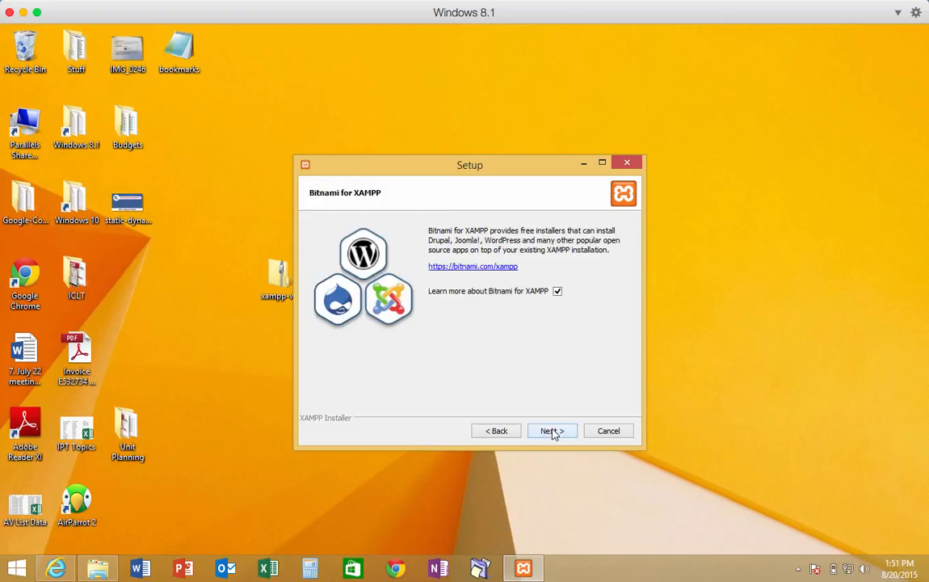
left_click(556, 293)
left_click(558, 431)
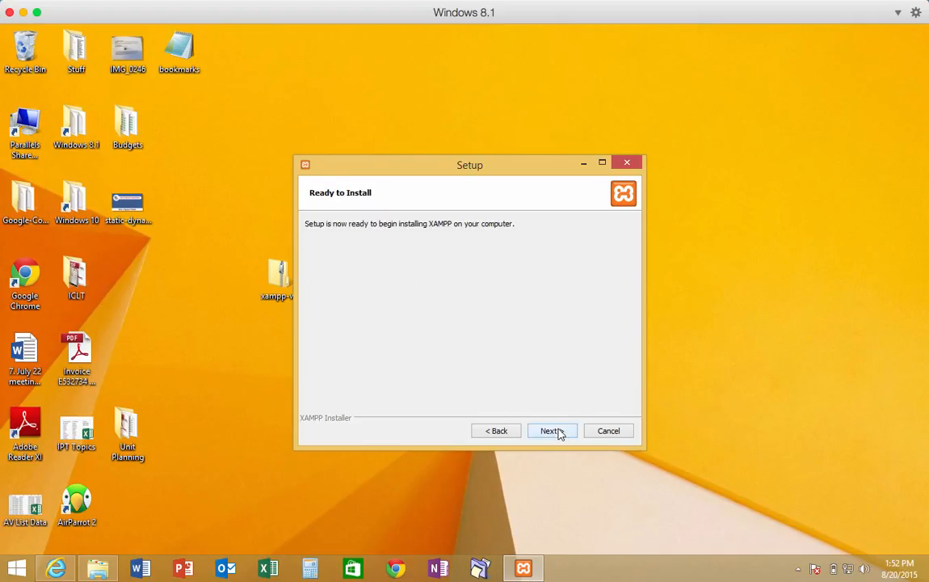
left_click(559, 434)
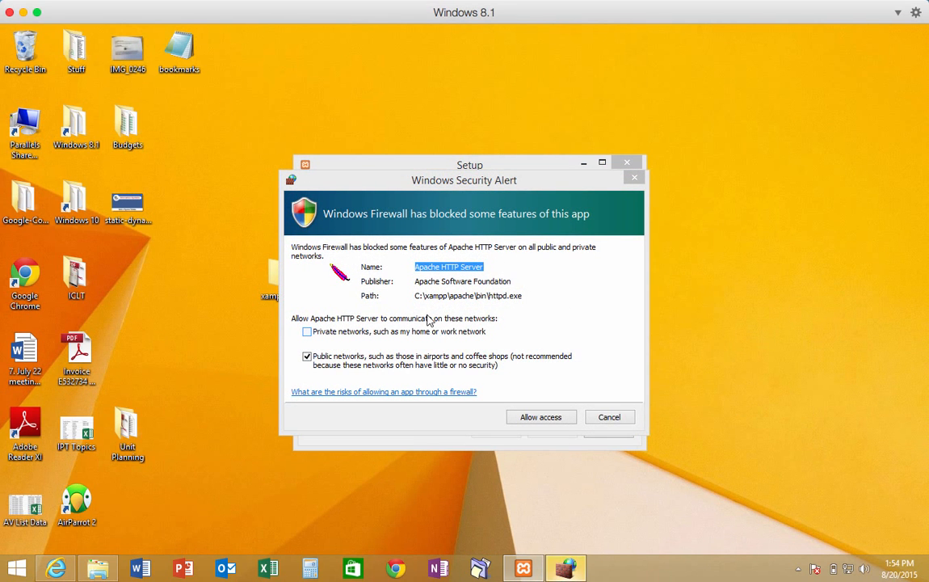
Step: Allow Apache HTTP Server through Windows Firewall on both private and public networks
left_click(430, 192)
mouse_move(430, 193)
left_mouse_down()
mouse_move(439, 178)
mouse_move(426, 185)
left_mouse_up()
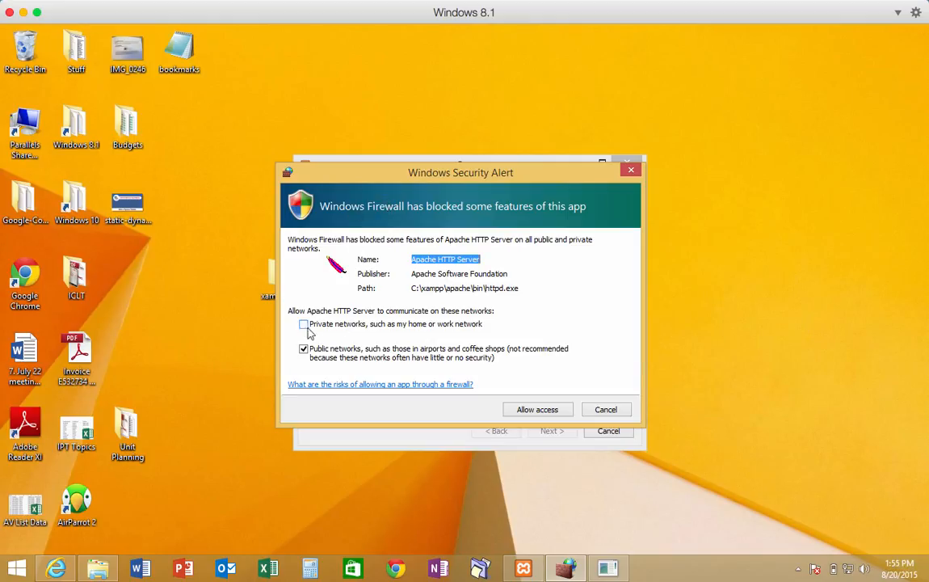
left_click(303, 325)
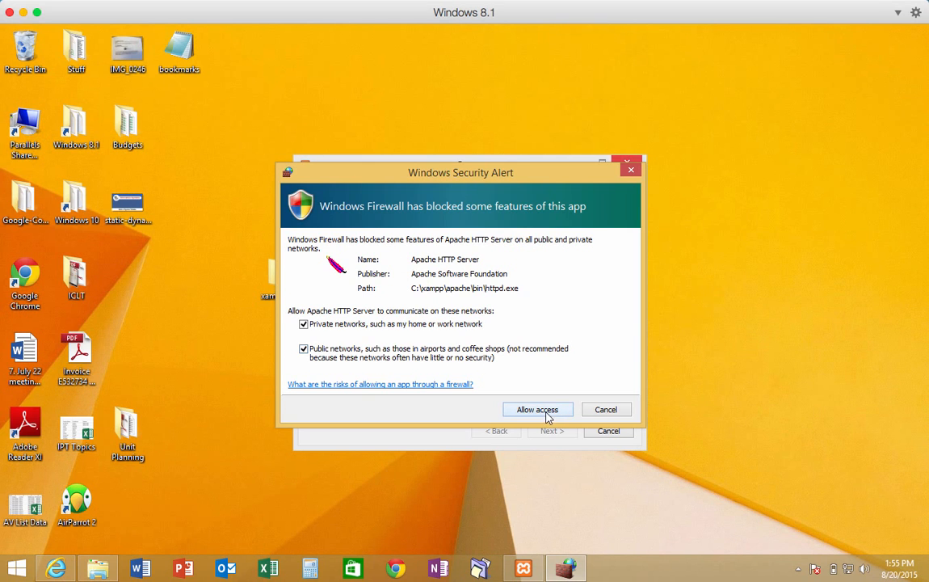
left_click(538, 409)
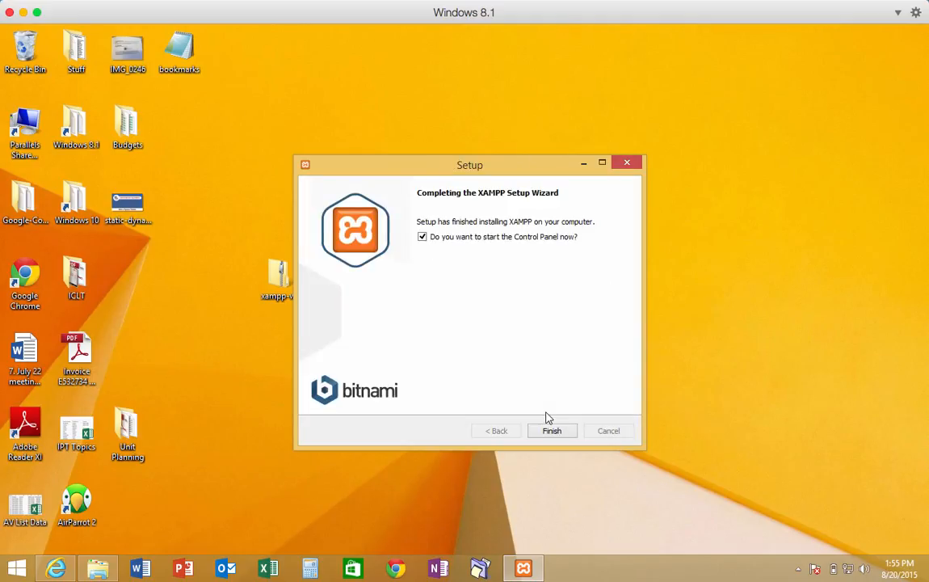
Step: Finish the XAMPP setup with the option to start the Control Panel enabled, and move its window toward the middle of the desktop
left_click(421, 241)
left_click(422, 239)
left_click(551, 431)
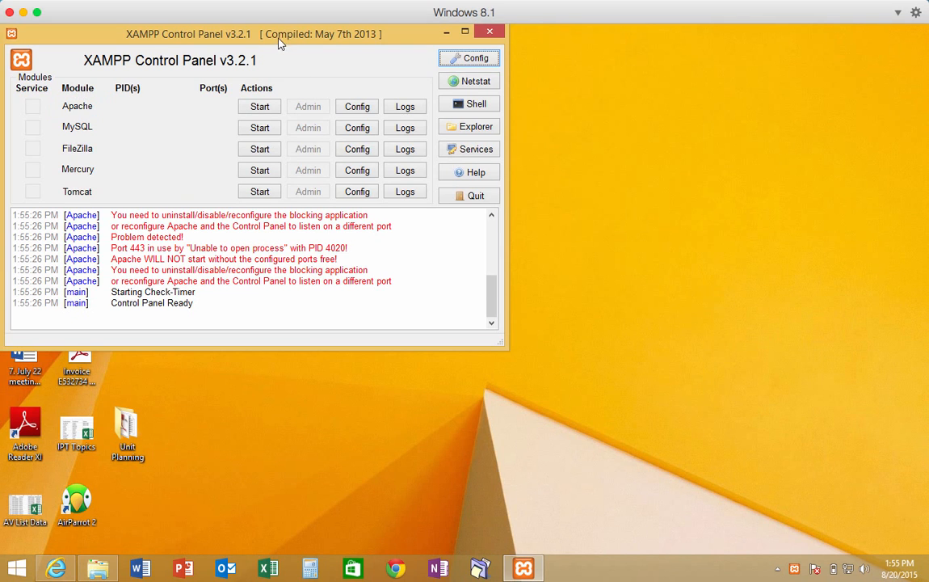
left_click_drag(278, 38, 411, 130)
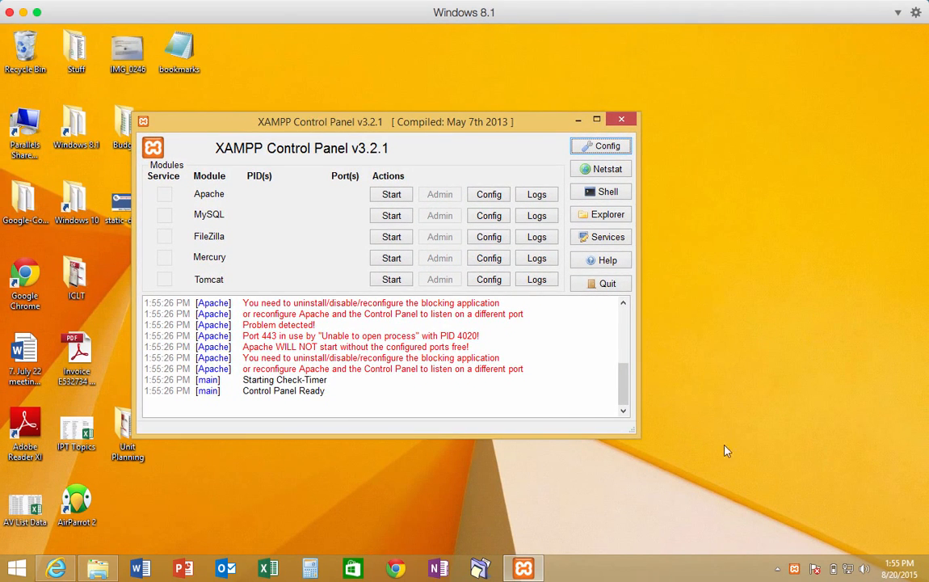
Step: Close the XAMPP Control Panel window and move the hidden xampp-control icon into the visible notification area
left_click(794, 572)
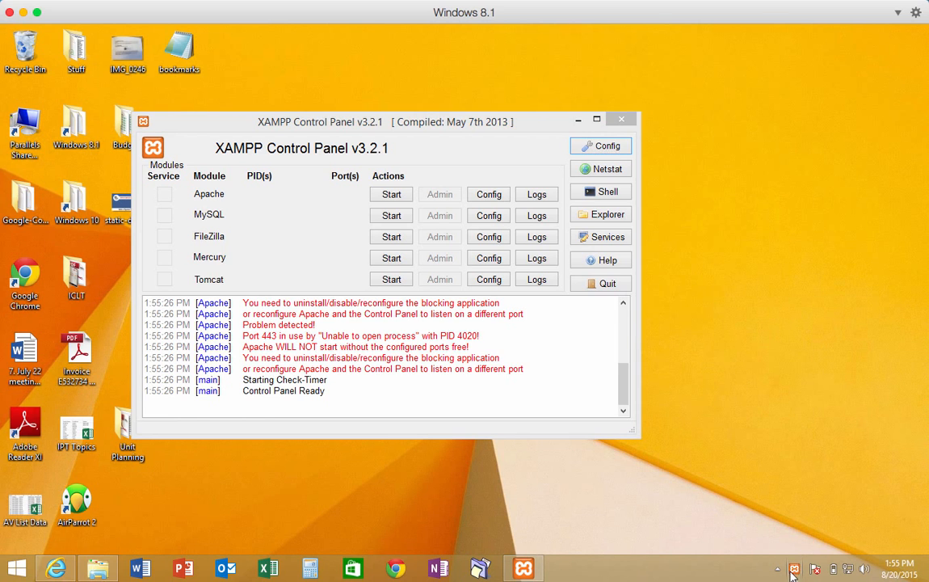
left_click(621, 119)
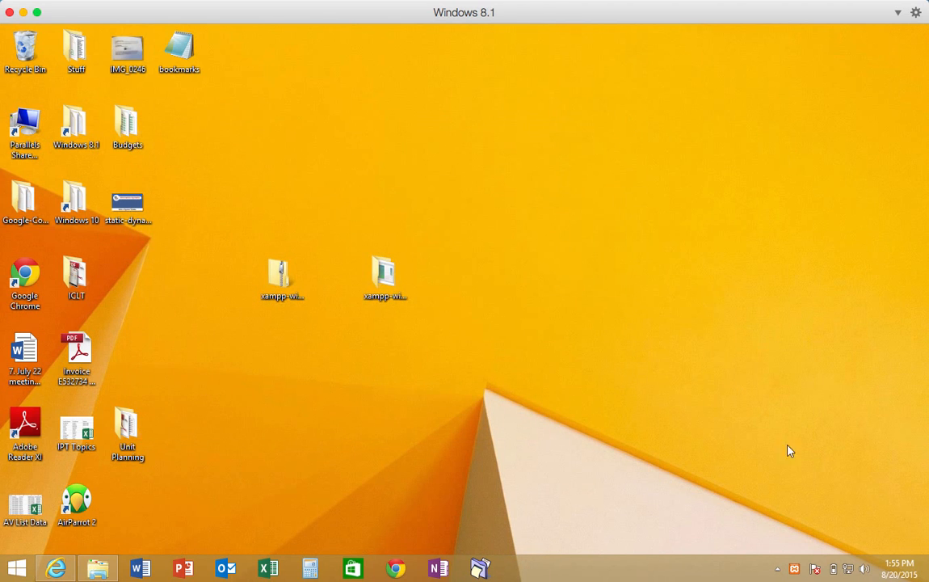
left_click(779, 570)
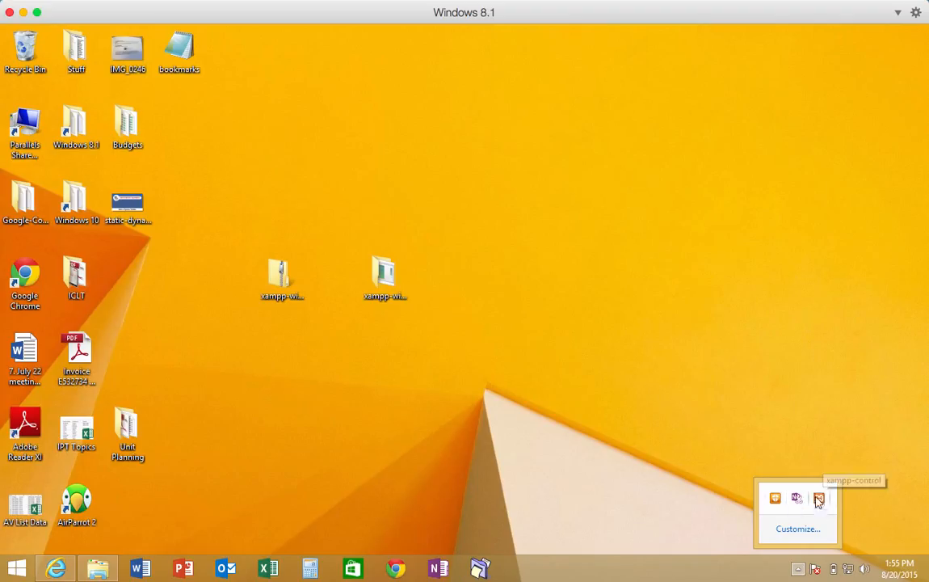
left_click_drag(818, 501, 811, 566)
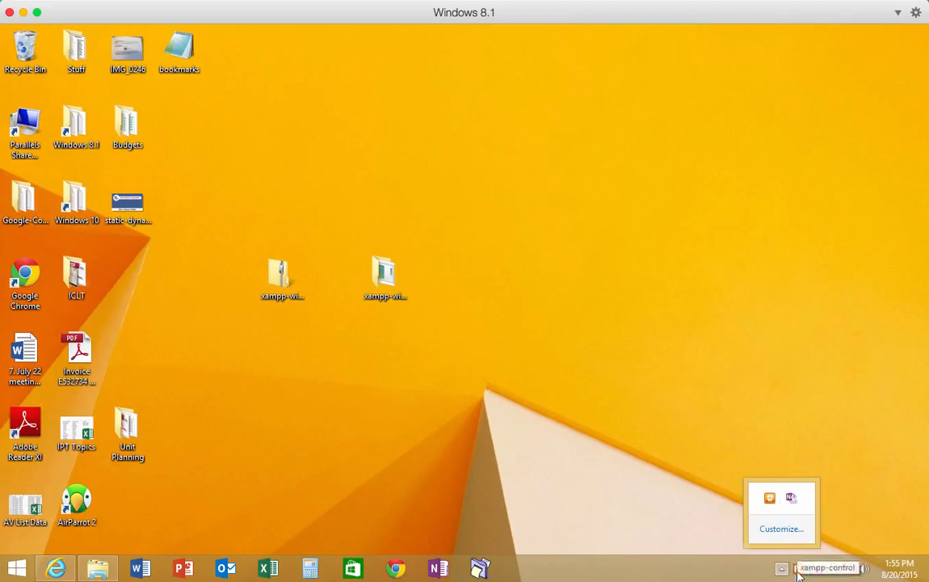
Step: Reopen the XAMPP Control Panel from the notification area and pin it to the taskbar
left_click(799, 571)
double_click(798, 571)
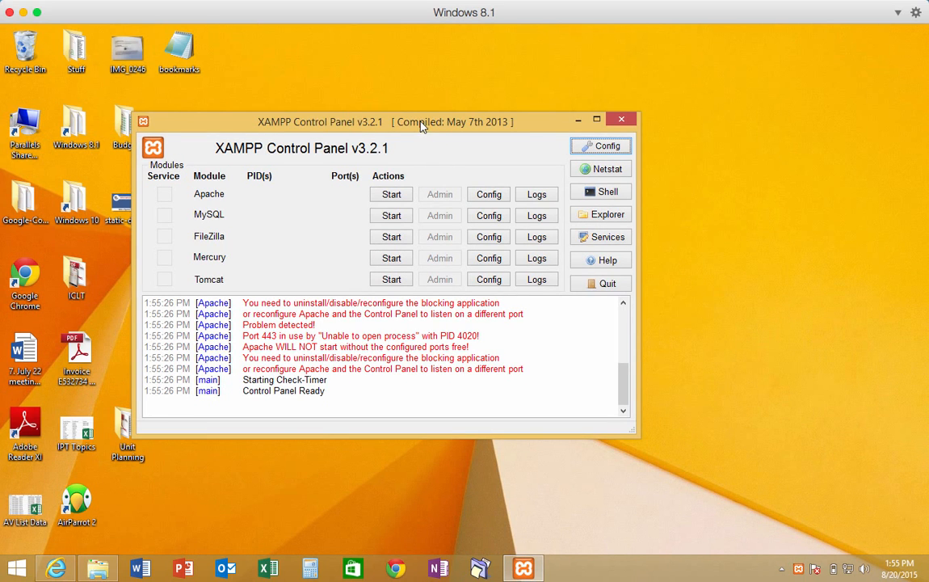
left_click_drag(421, 126, 457, 132)
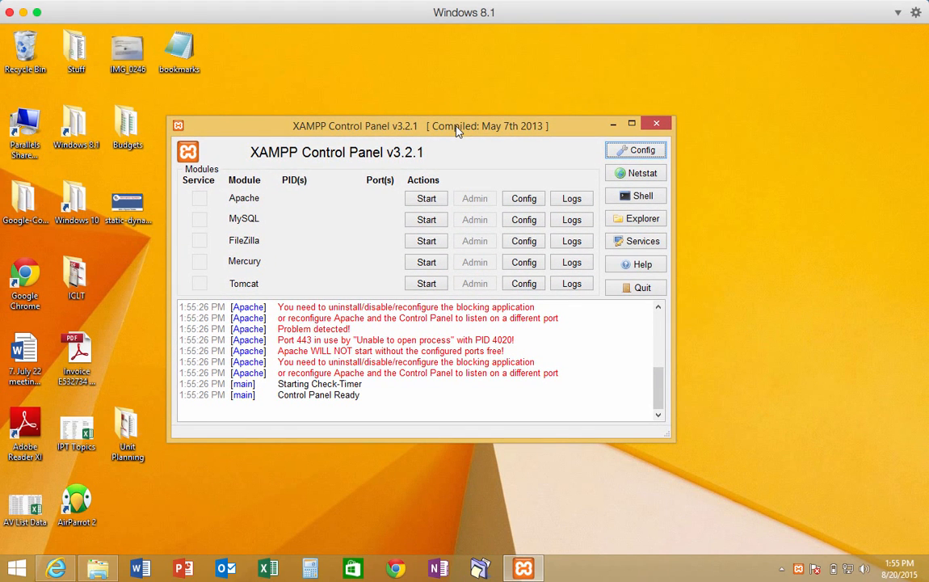
right_click(525, 570)
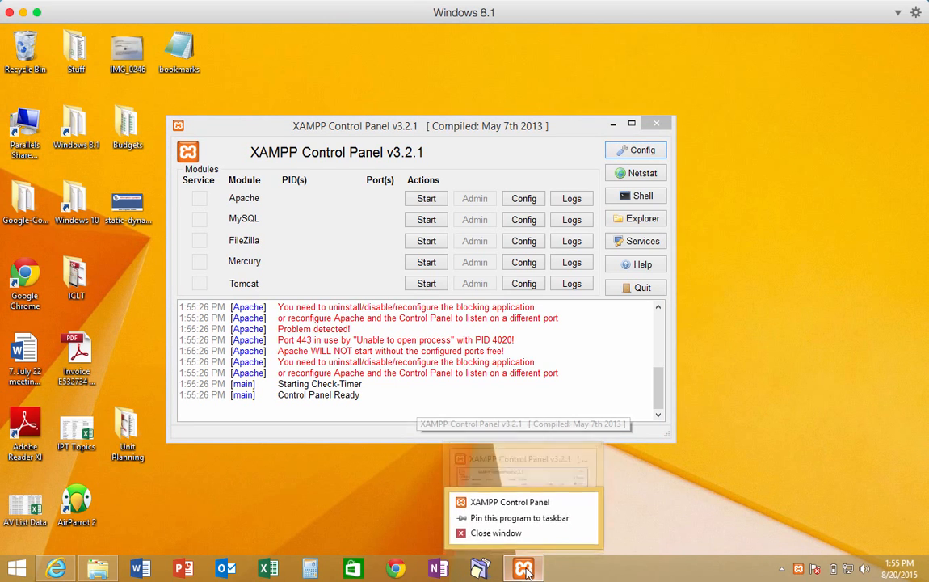
left_click(521, 518)
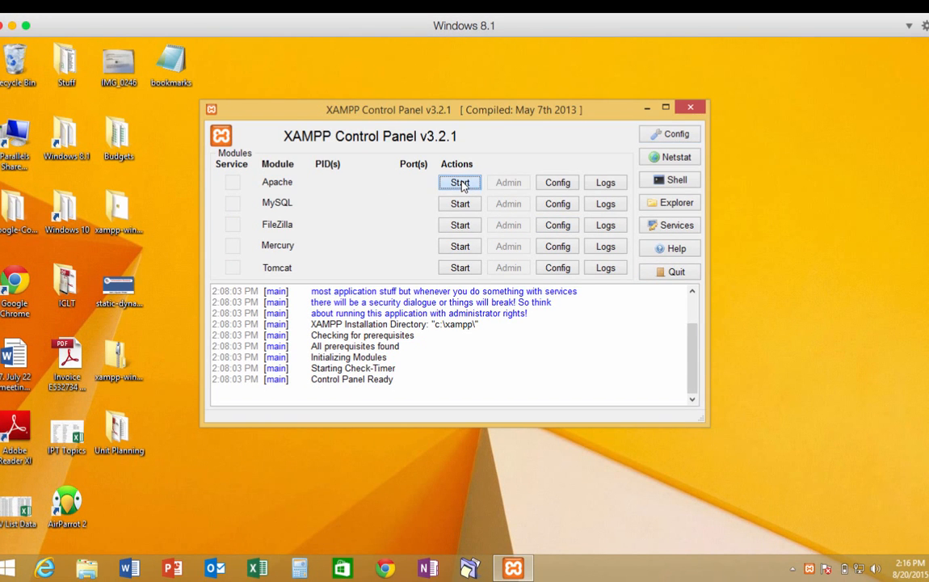
Step: Start the Apache module and load localhost in a new Internet Explorer tab to check the server
left_click(460, 183)
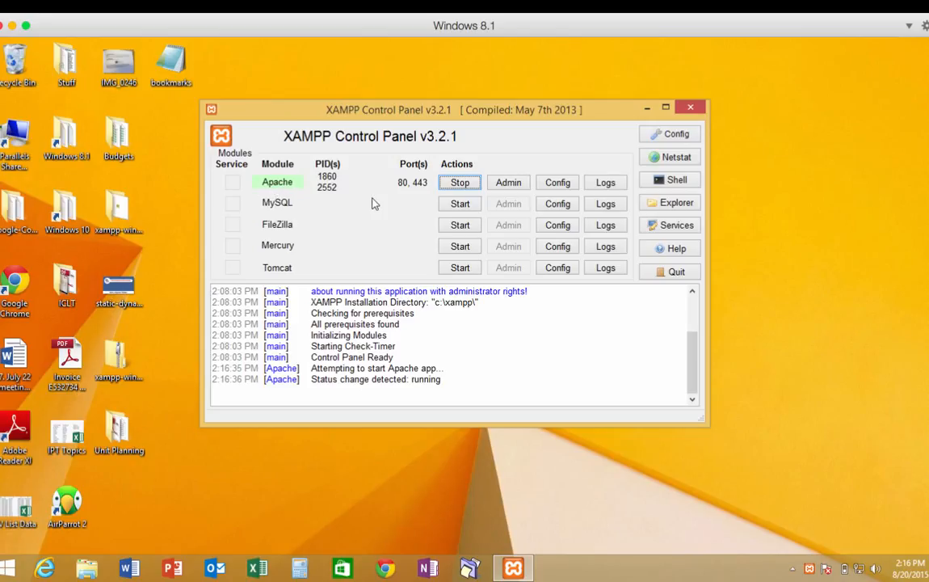
left_click(46, 568)
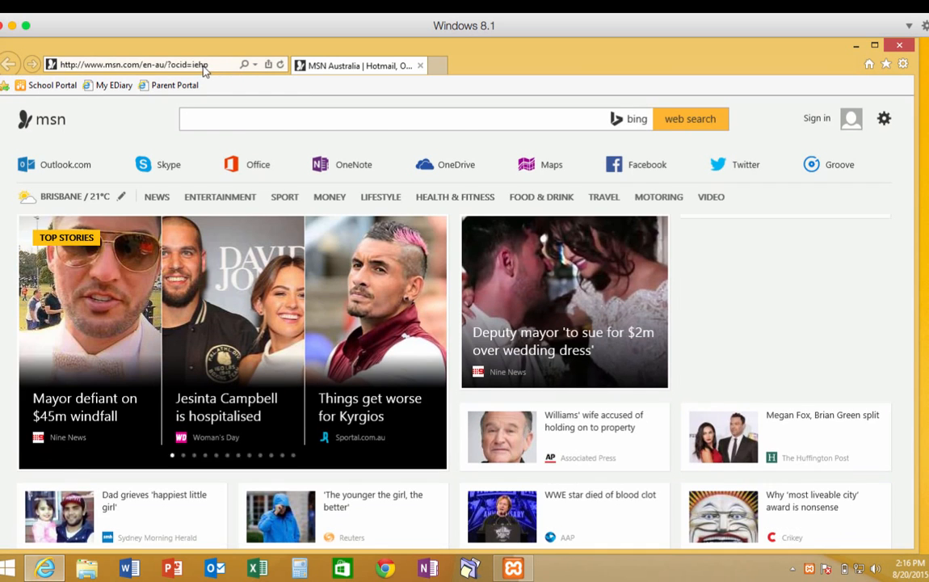
left_click(186, 65)
left_click(436, 65)
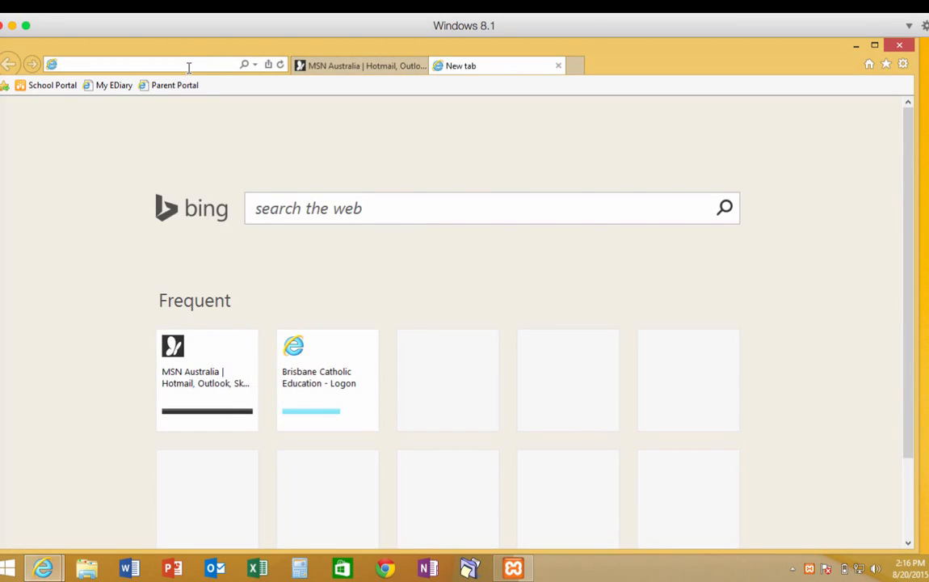
type("loc")
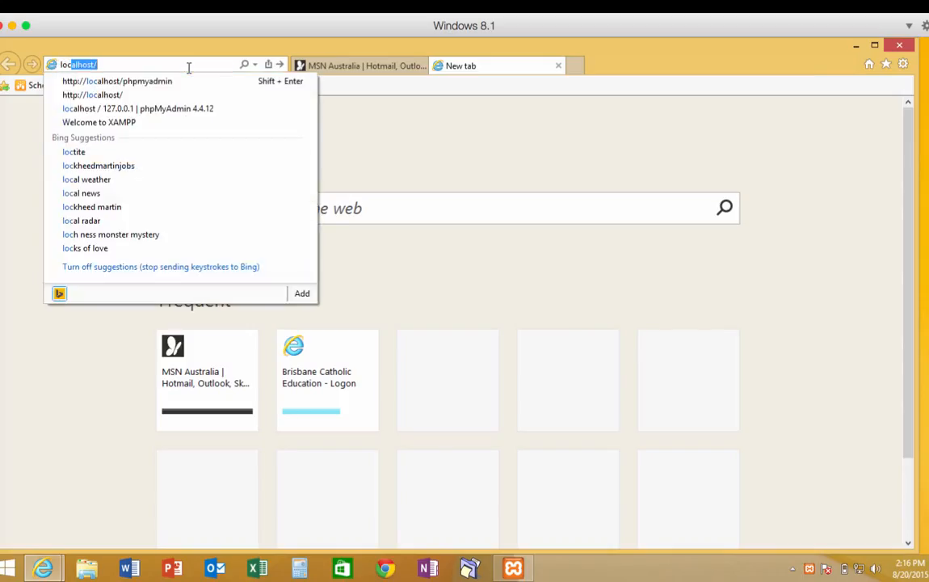
type("al")
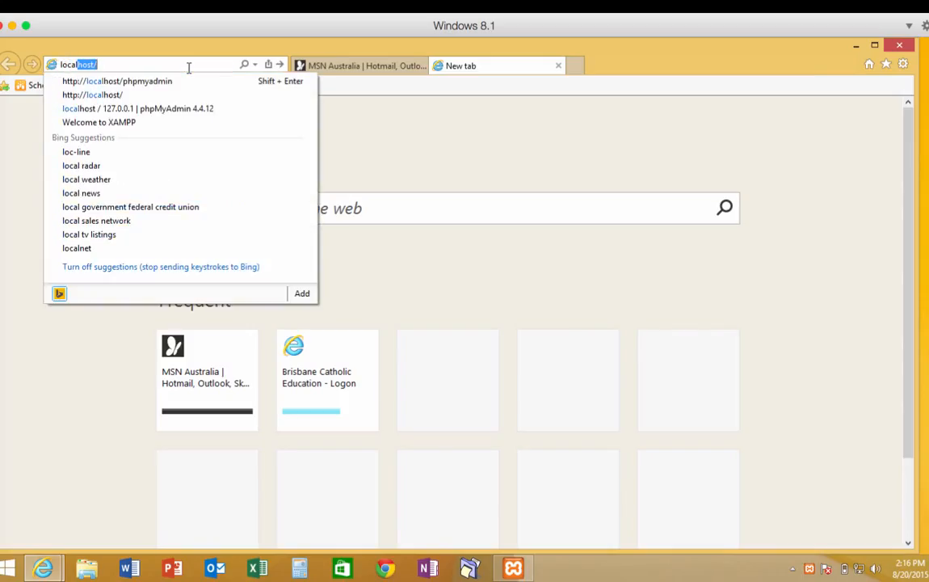
type("host")
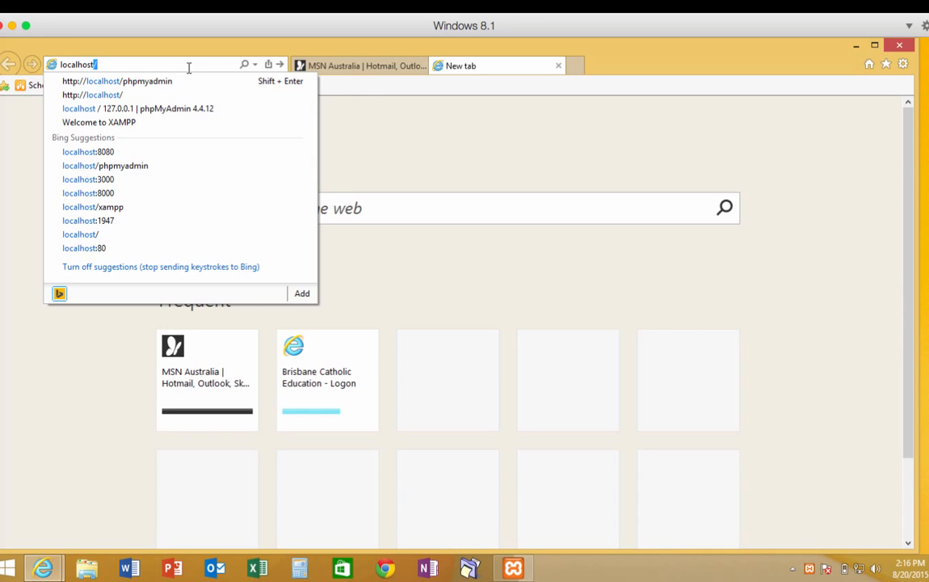
key("Return")
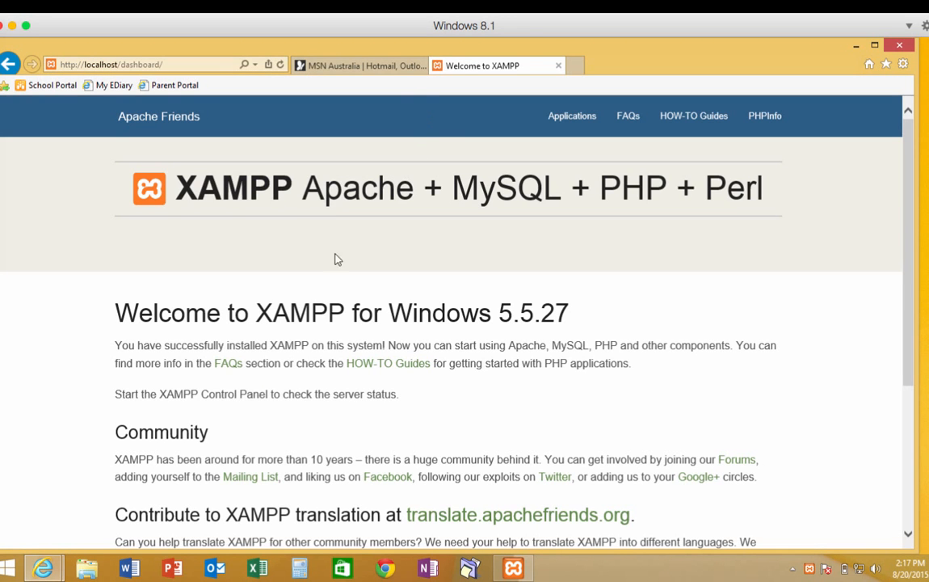
scroll(319, 321, "down", 1)
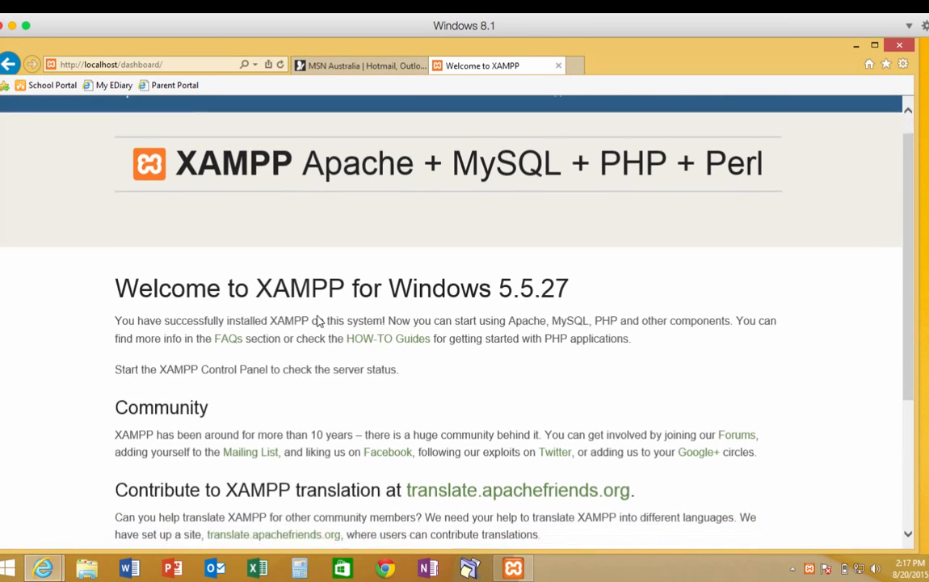
Step: Look over the XAMPP welcome page, minimize the browser and start the MySQL module in the XAMPP Control Panel
scroll(318, 321, "up", 1)
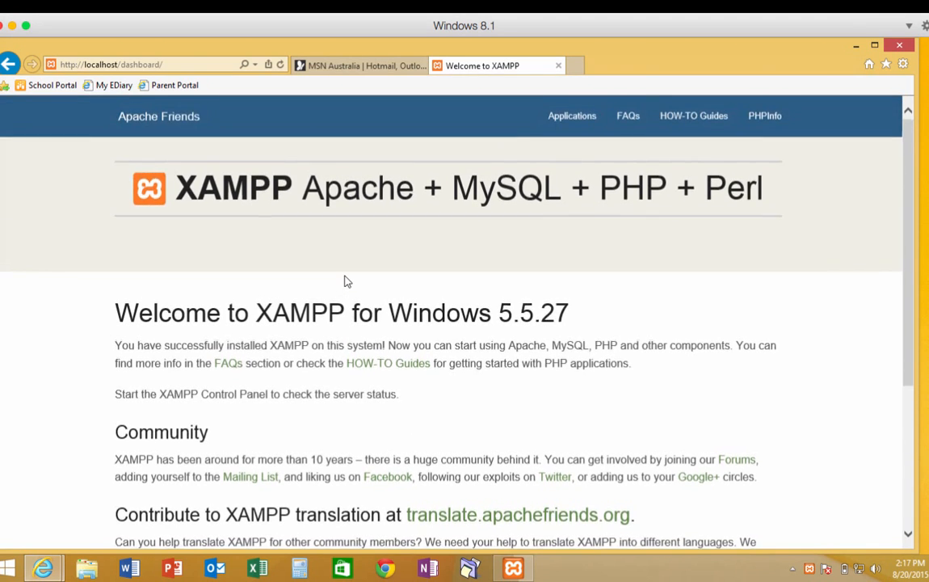
scroll(346, 280, "down", 1)
scroll(346, 280, "up", 1)
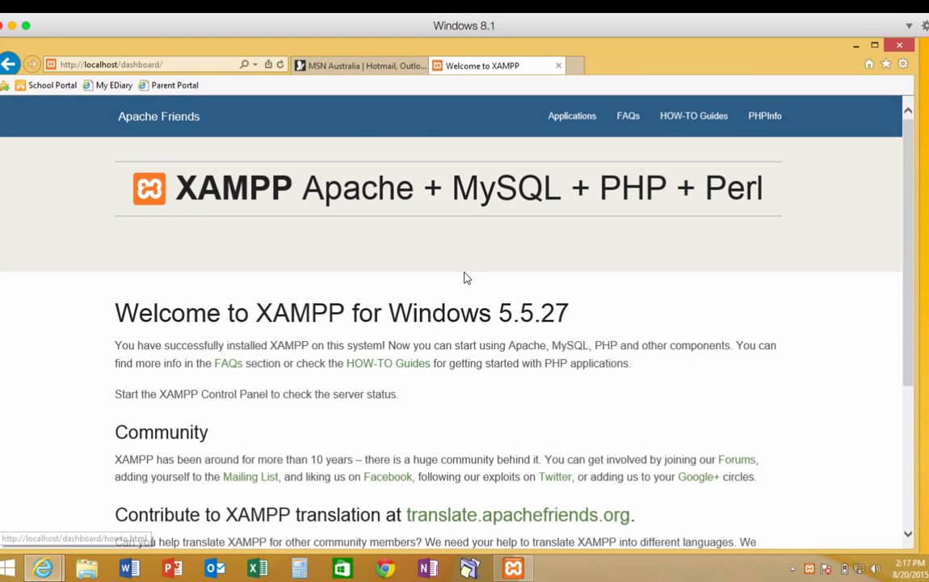
left_click(857, 47)
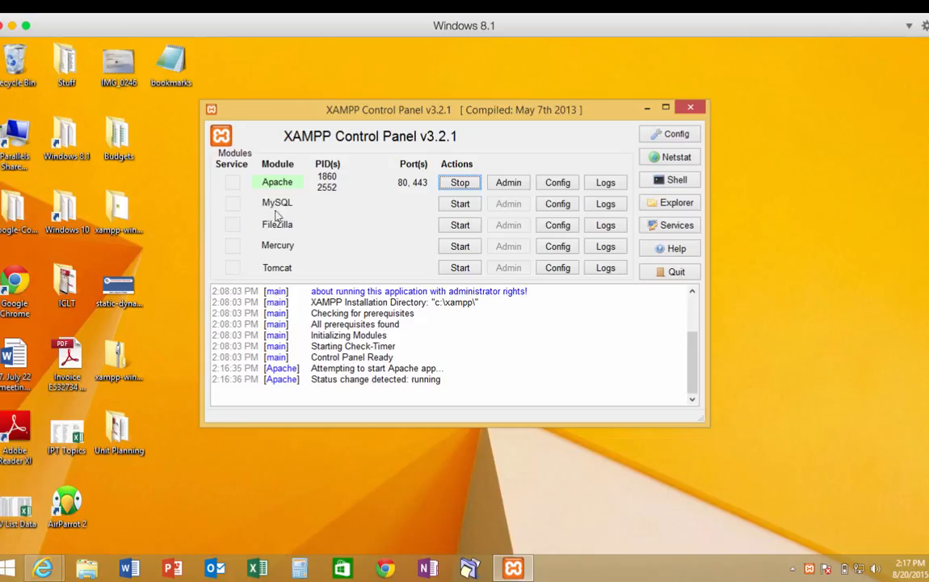
left_click(460, 204)
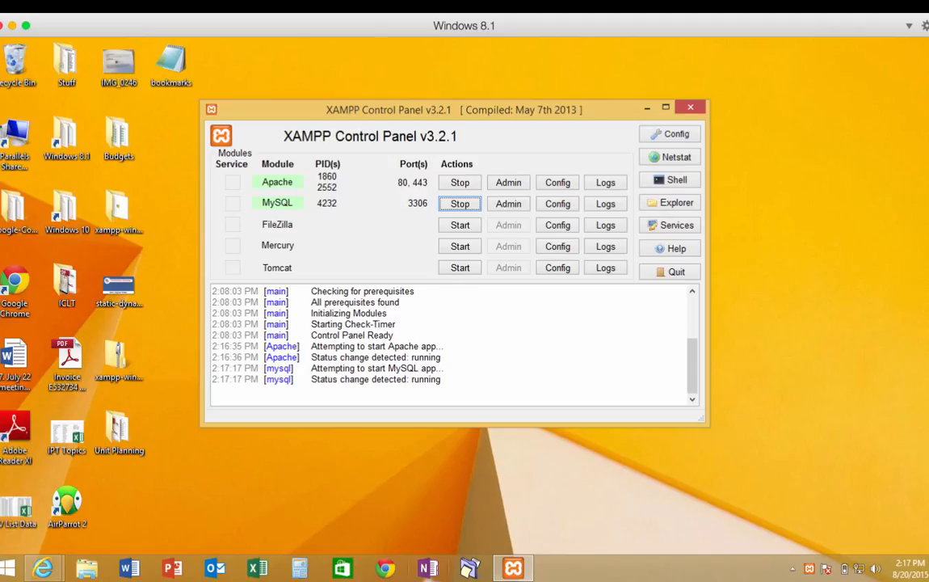
left_click(42, 568)
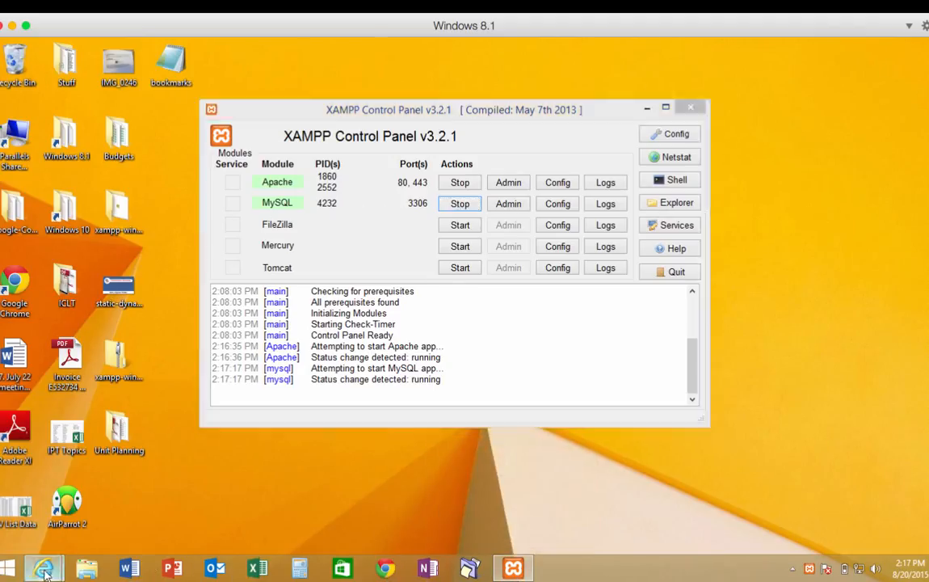
left_click(231, 524)
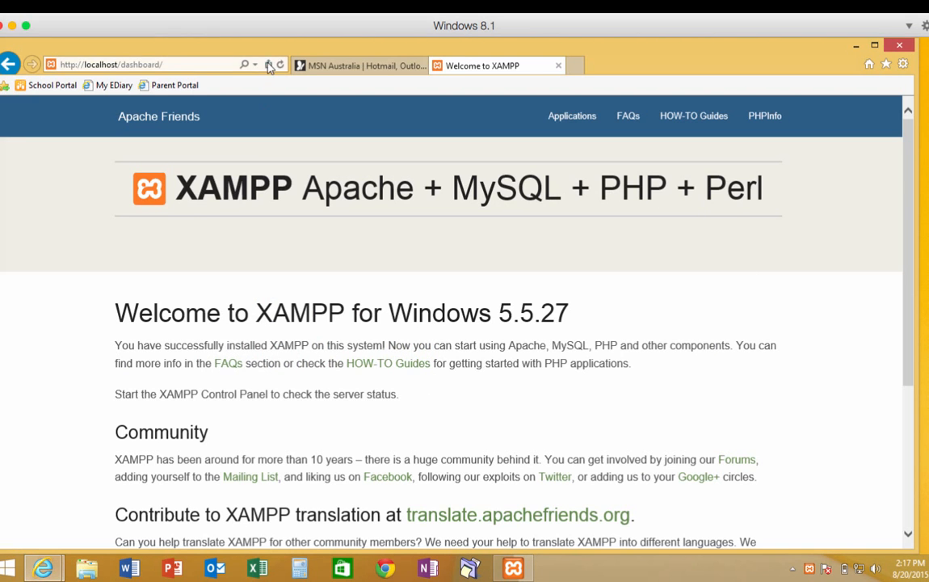
left_click(145, 64)
left_click(147, 65)
left_click_drag(120, 64, 187, 65)
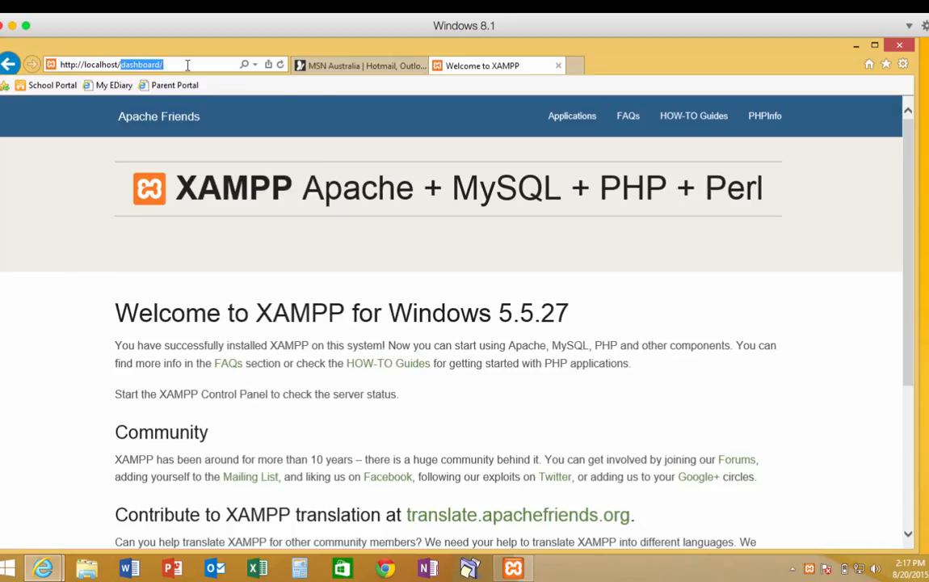
key("BackSpace")
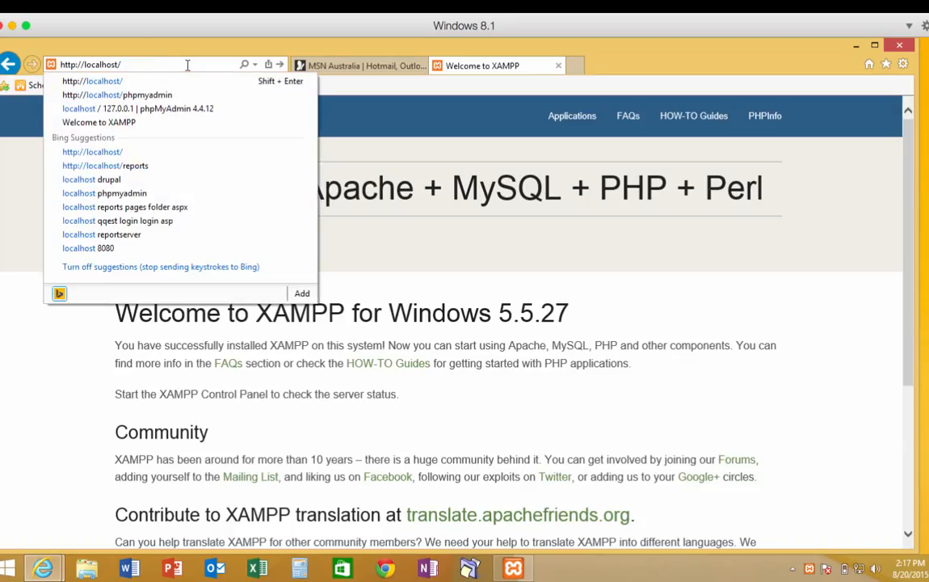
type("php")
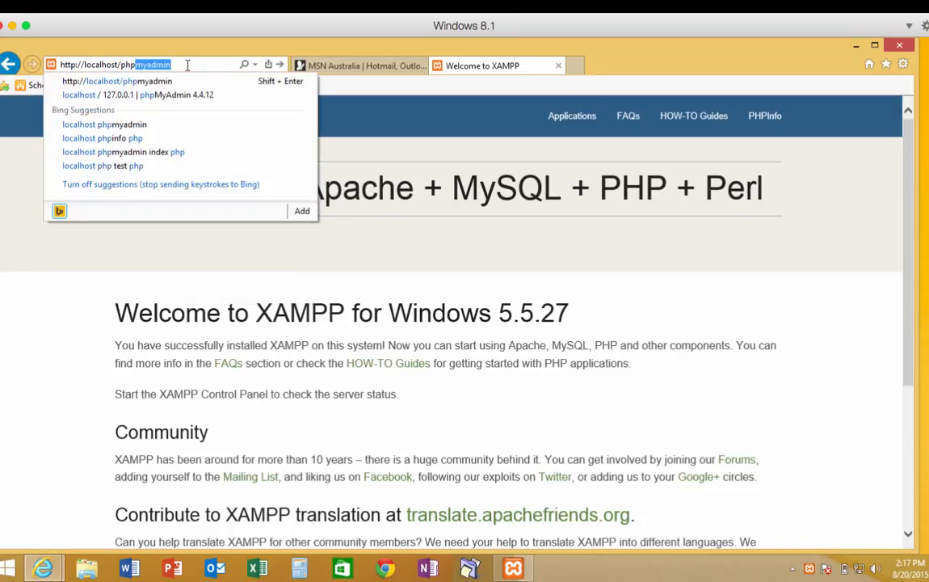
type("myadmin")
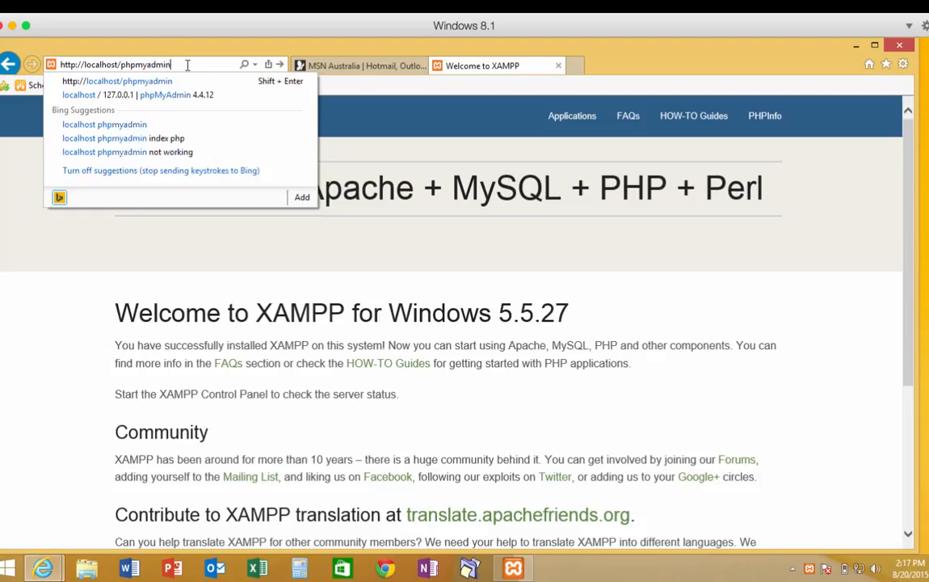
key("Return")
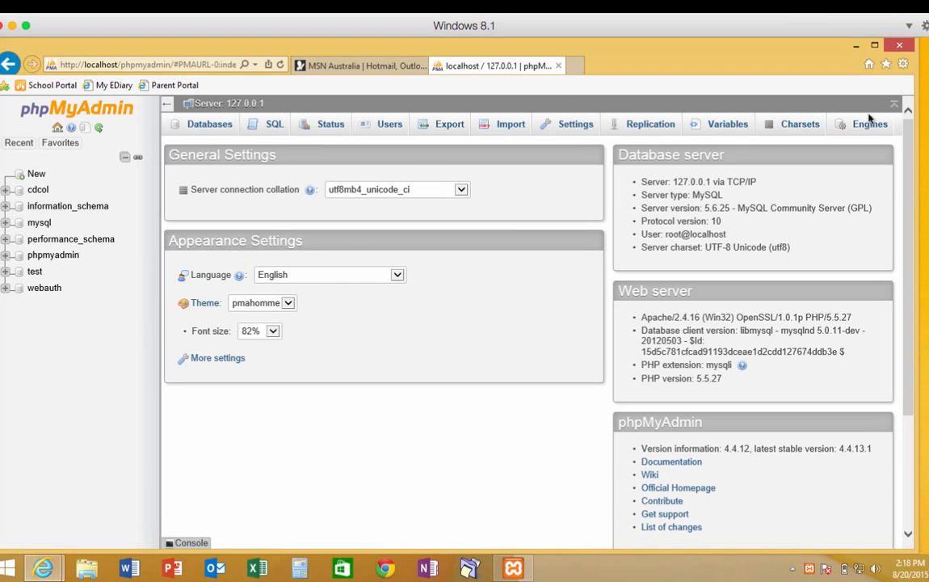
Step: Minimize the browser, stop the Apache and MySQL modules and quit the XAMPP Control Panel
left_click(856, 46)
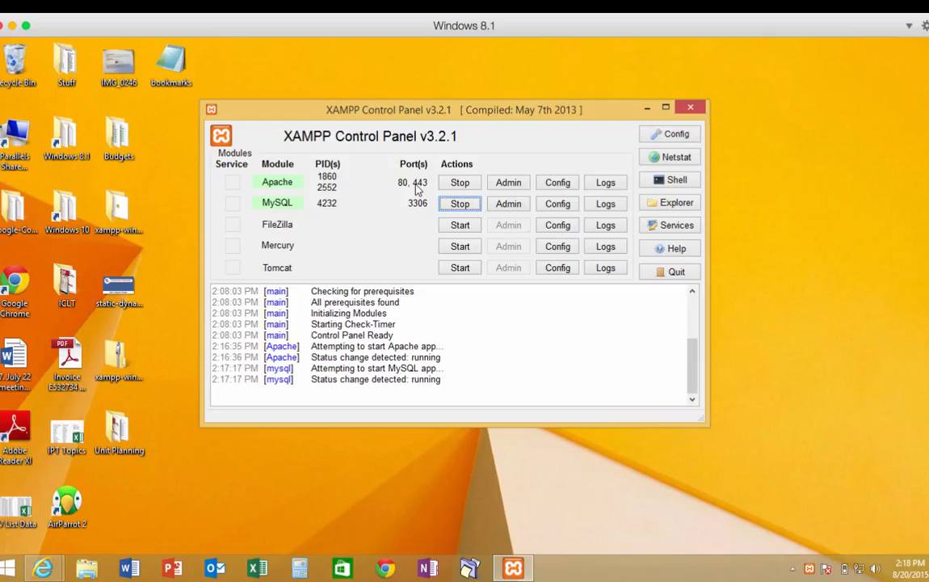
left_click(459, 186)
left_click(460, 205)
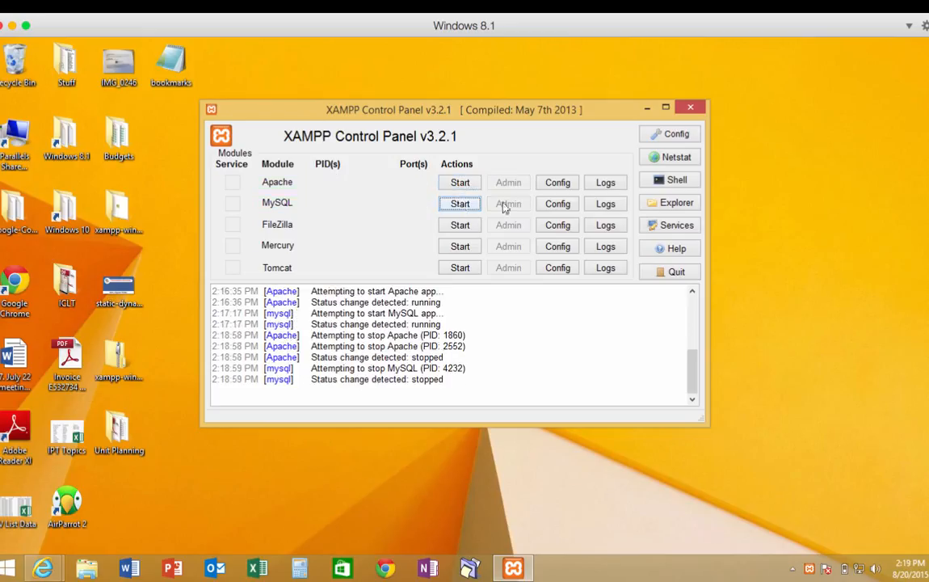
left_click(671, 272)
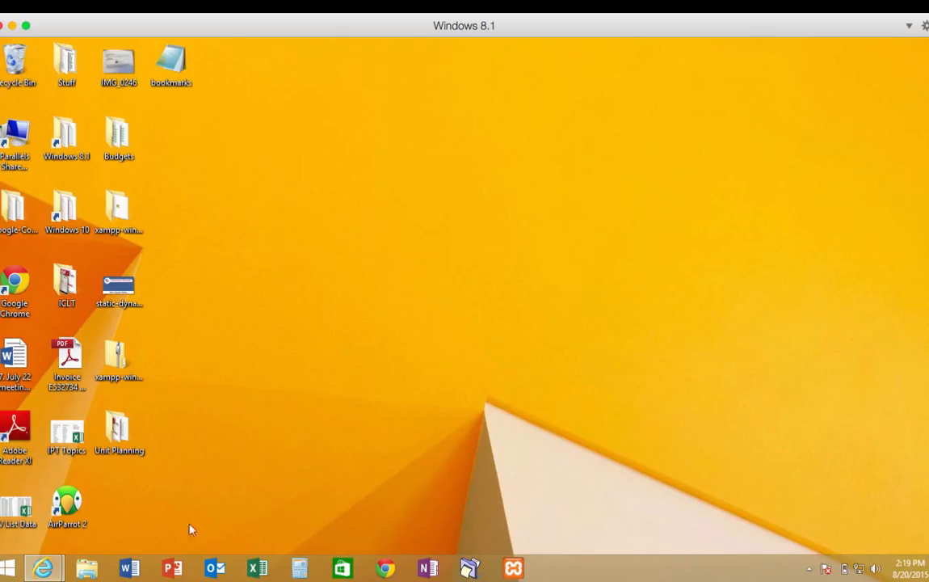
Step: Locate the xampp installation folder on Local Disk (C:) in File Explorer, check its available actions and close the window
left_click(88, 570)
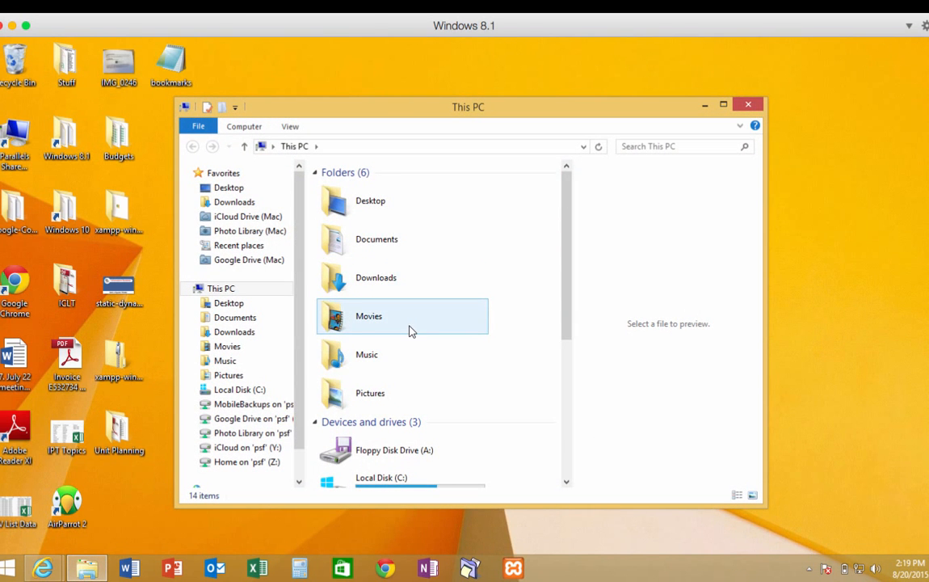
scroll(409, 330, "down", 2)
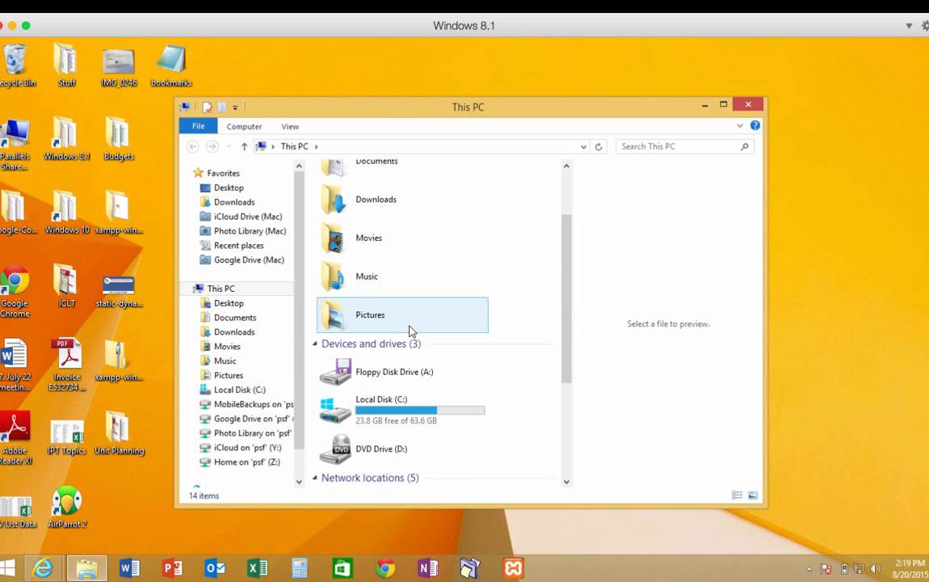
double_click(399, 418)
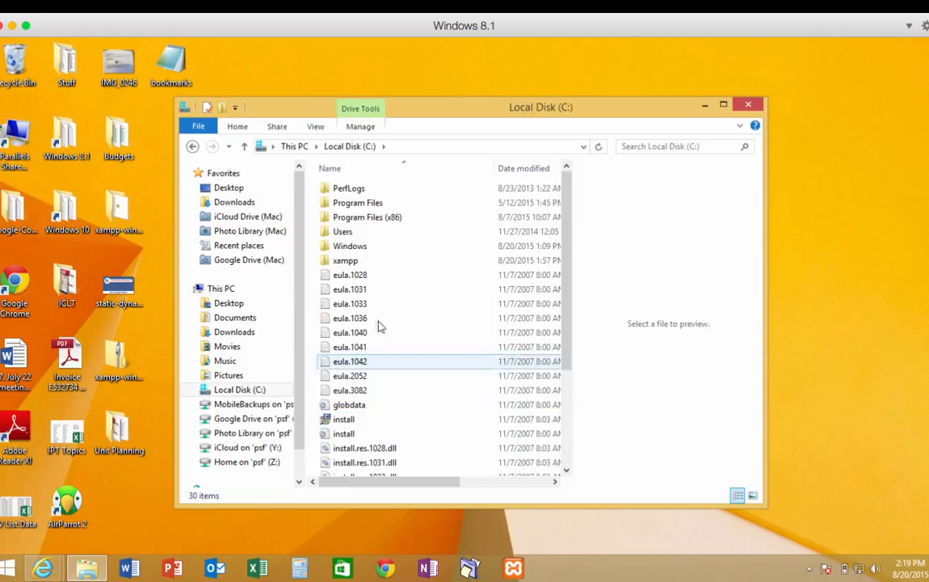
left_click(368, 261)
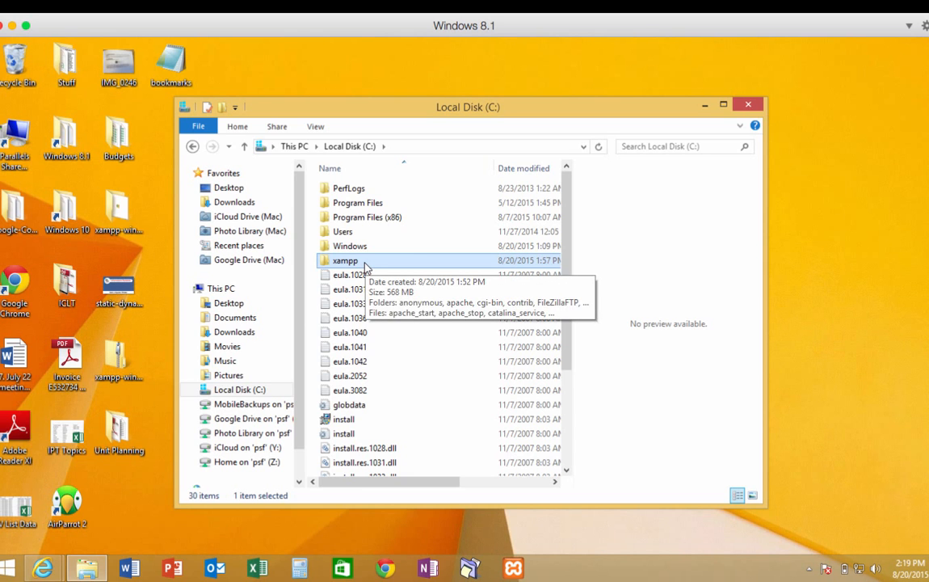
right_click(365, 265)
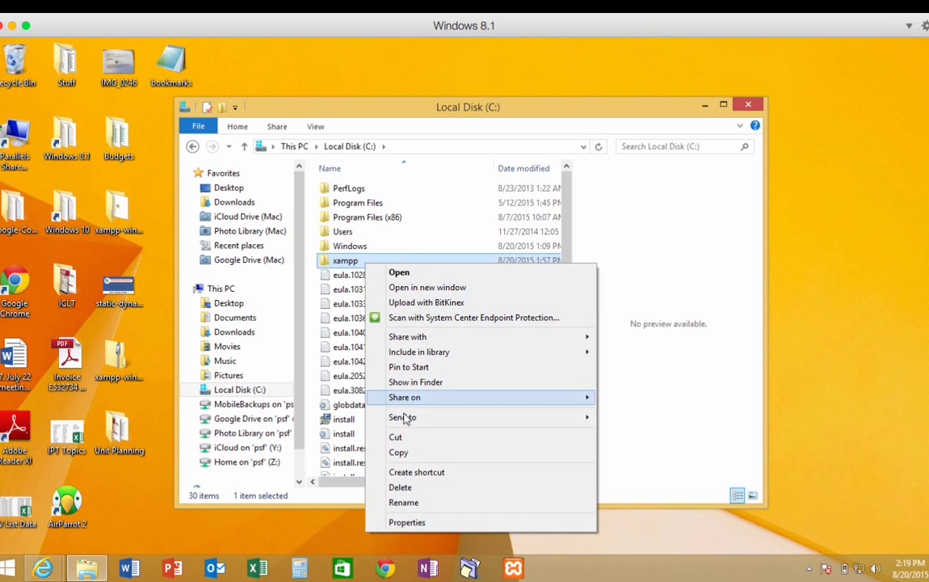
left_click(363, 264)
left_click(418, 261)
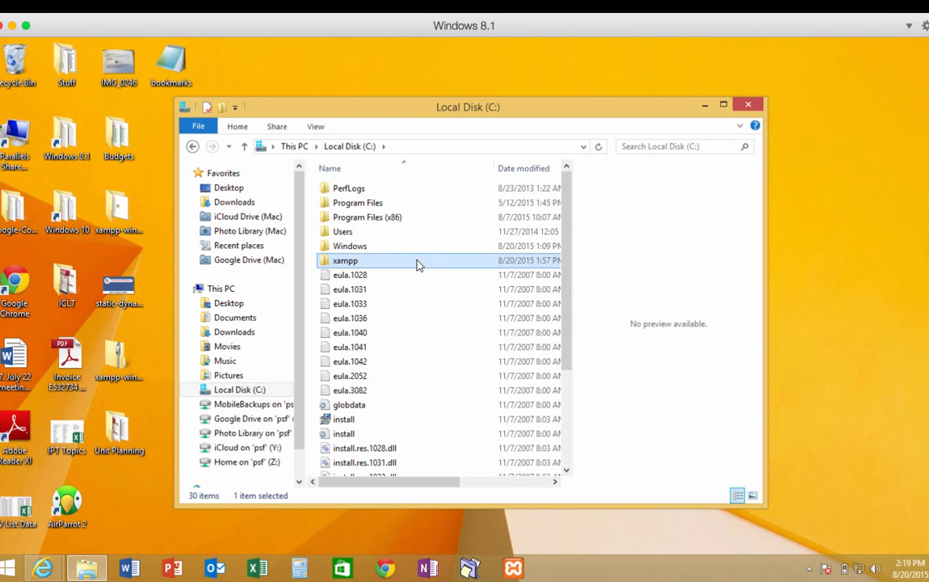
left_click(751, 106)
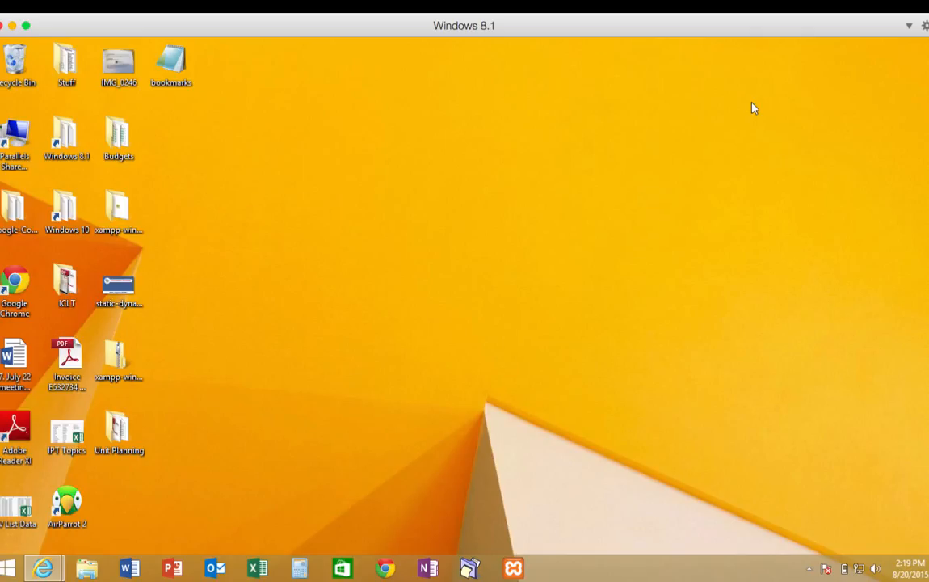